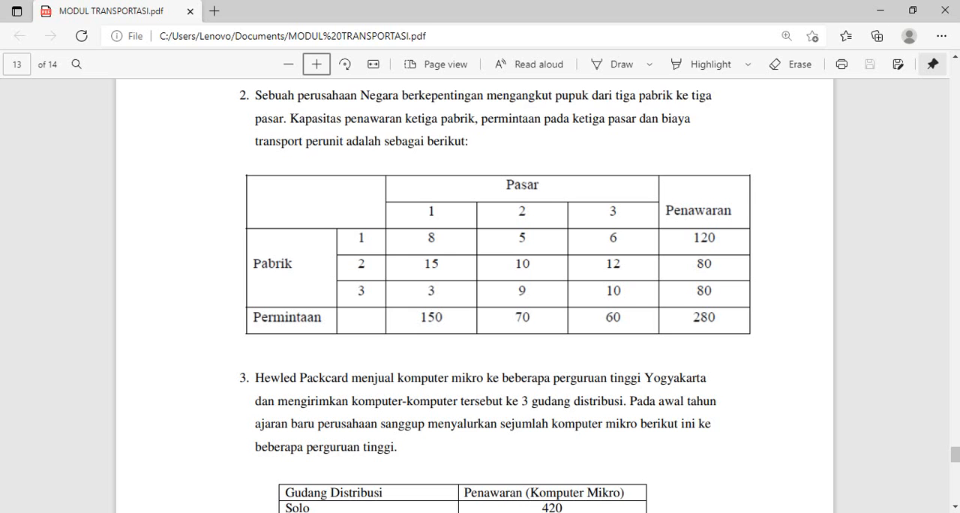
Step: Switch to POM for Windows and start a new data set in the Transportation module
{"action": "key", "text": "alt+Tab"}
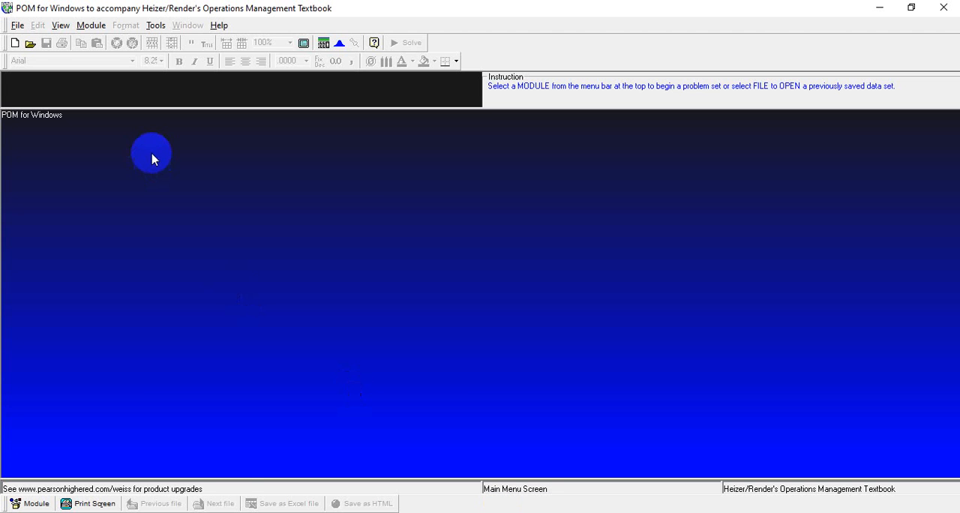
{"action": "left_click", "coordinate": [91, 24]}
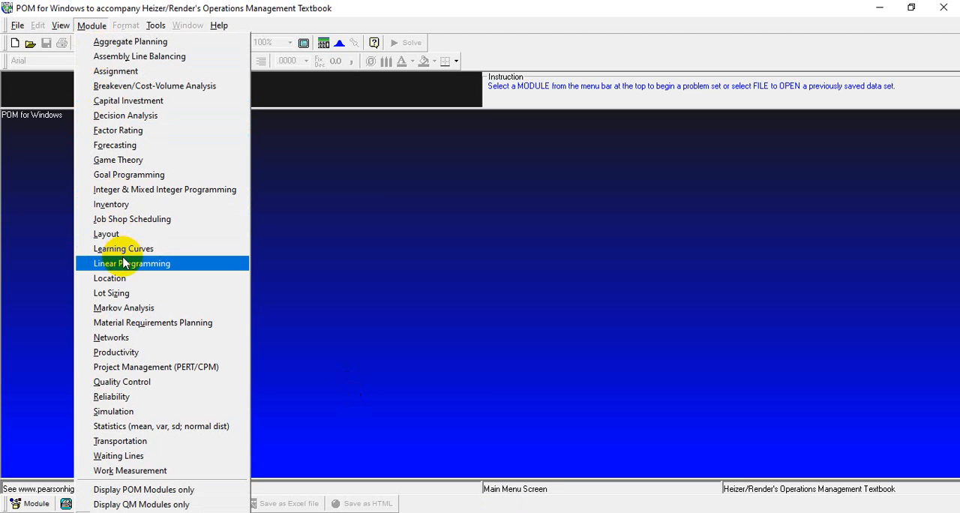
{"action": "left_click", "coordinate": [124, 441]}
{"action": "left_click", "coordinate": [16, 24]}
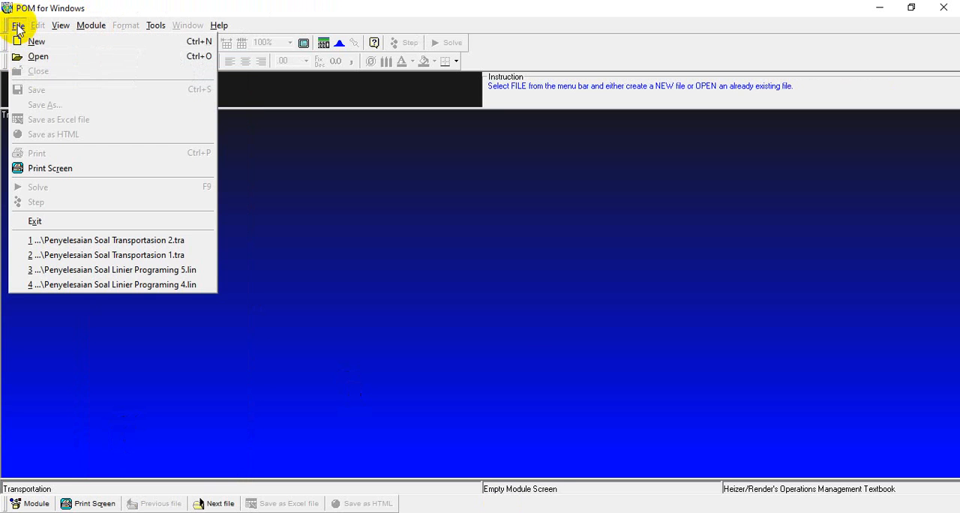
{"action": "left_click", "coordinate": [20, 36]}
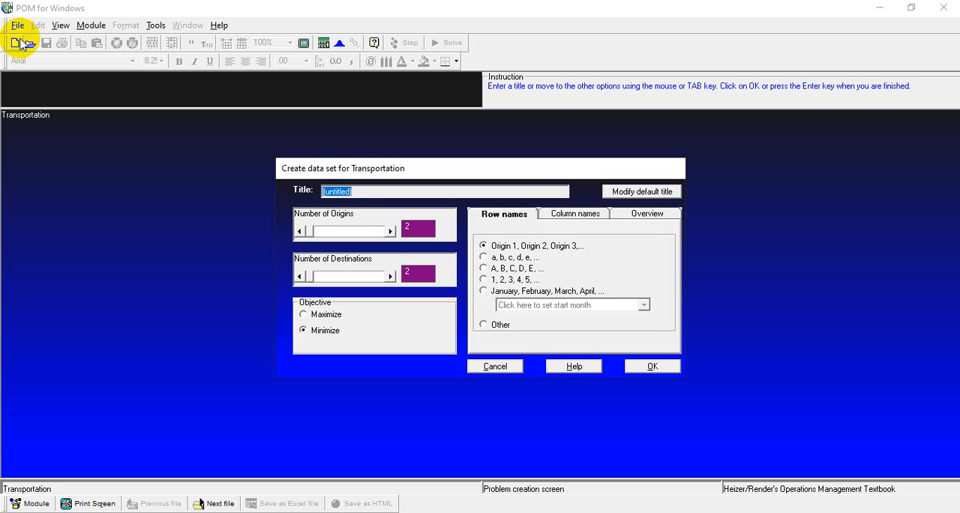
Step: Title the data set PERUSAHAAN NEGARA, with 3 origins, 3 destinations and a Minimize objective
{"action": "type", "text": "PERUSAHAA"}
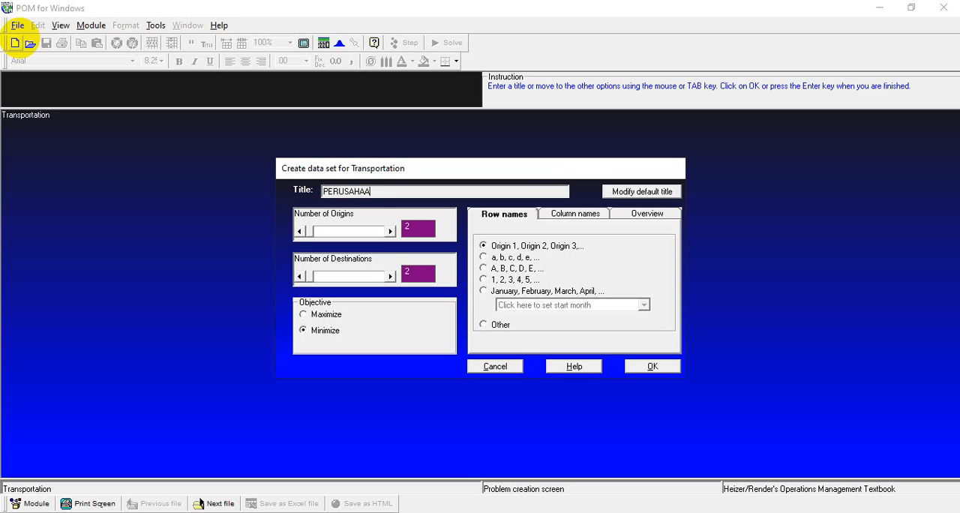
{"action": "type", "text": "N NEGARA"}
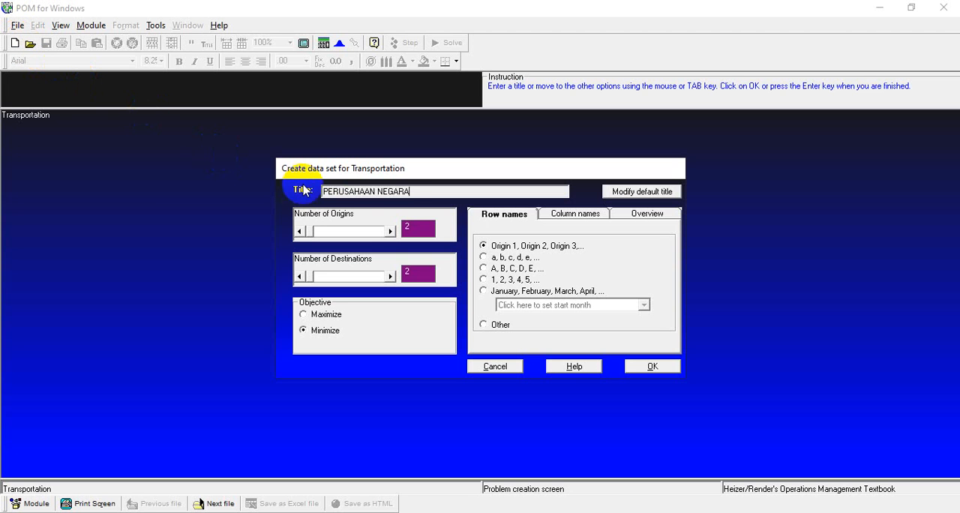
{"action": "left_click", "coordinate": [390, 231]}
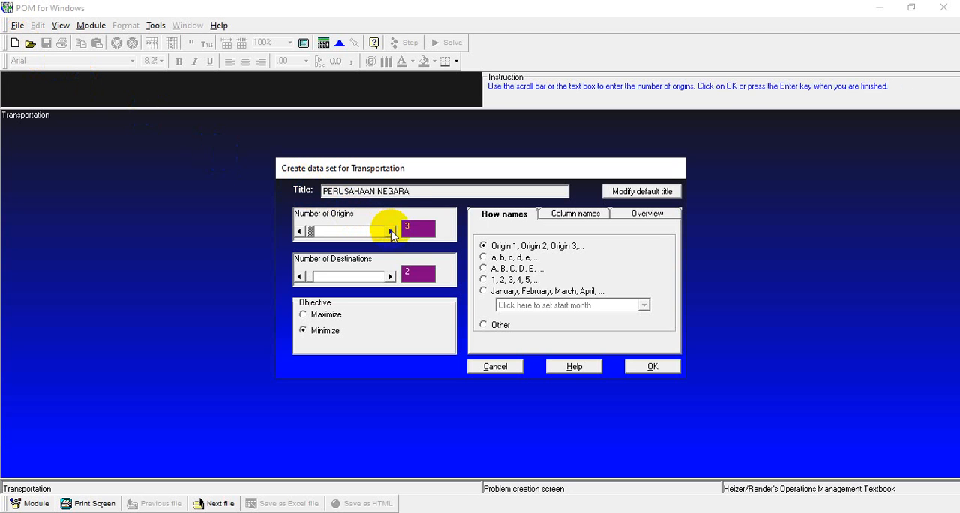
{"action": "left_click", "coordinate": [390, 275]}
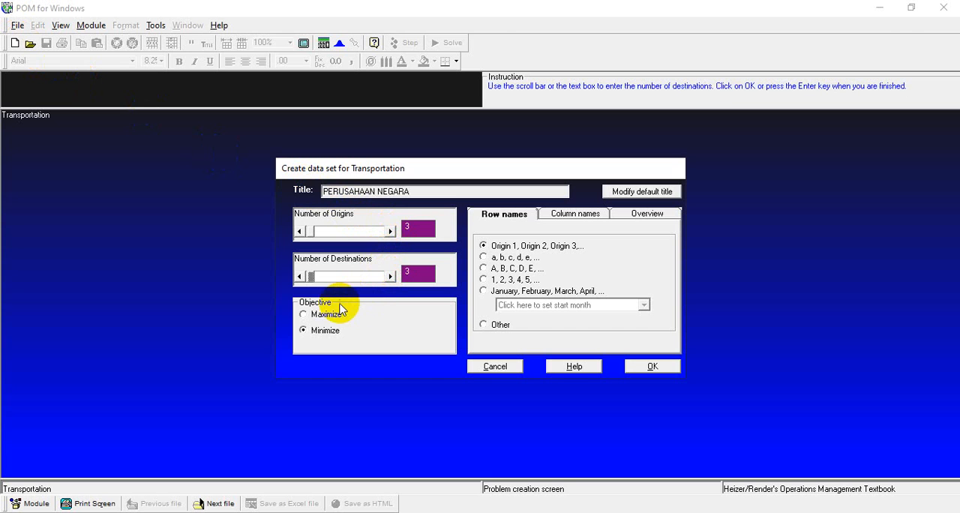
{"action": "left_click", "coordinate": [305, 332]}
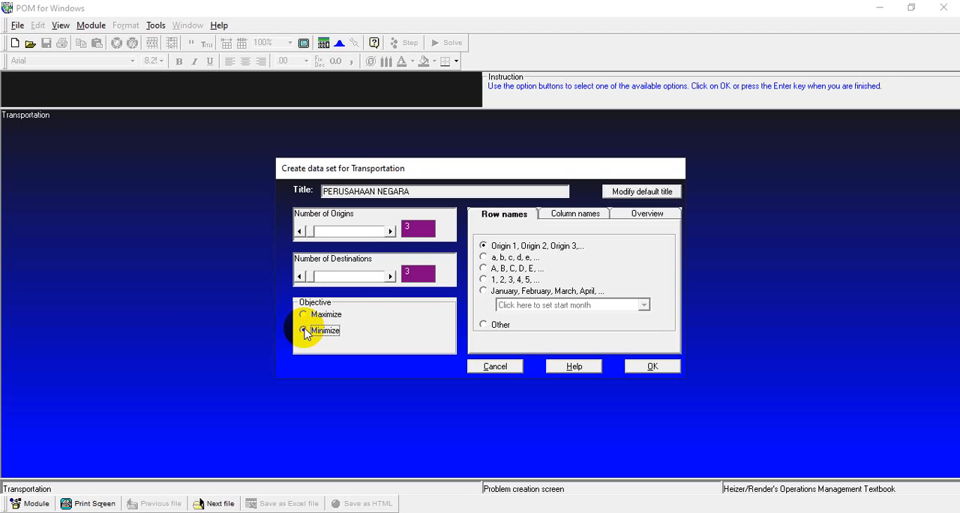
Step: Set the data set's row names to the custom name Pabrik
{"action": "left_click", "coordinate": [489, 216]}
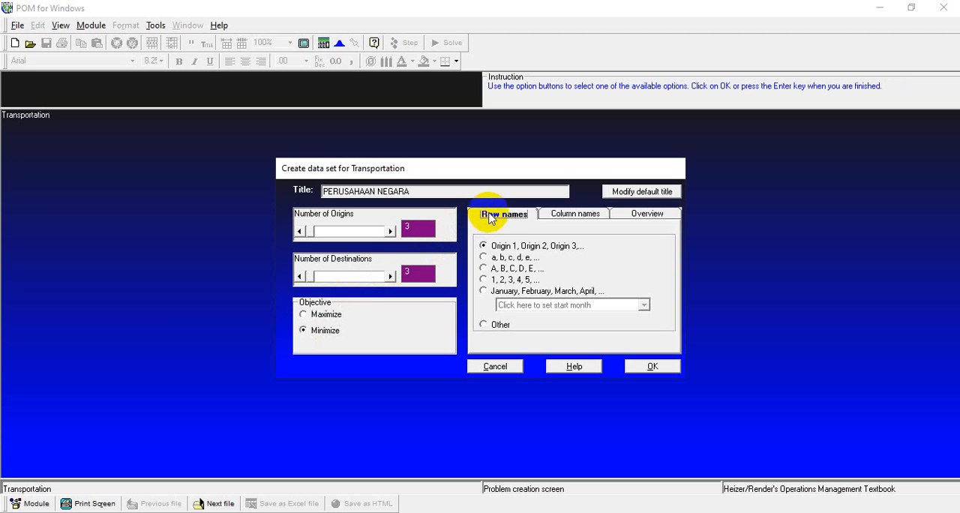
{"action": "left_click", "coordinate": [484, 326]}
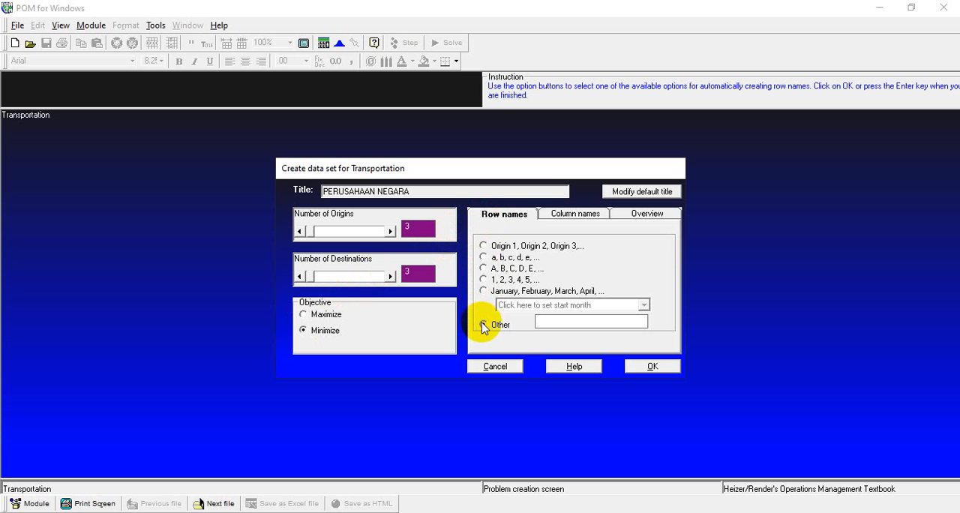
{"action": "type", "text": "Pabri"}
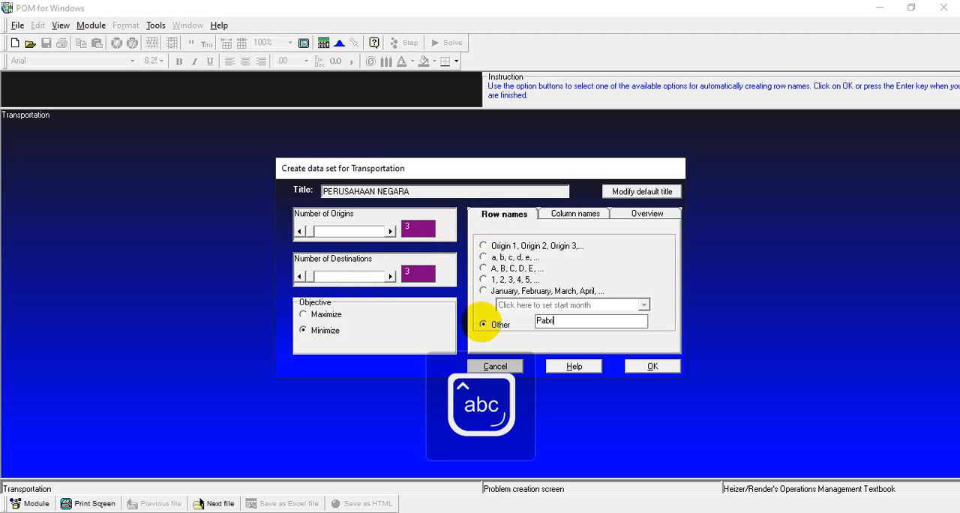
{"action": "type", "text": "k"}
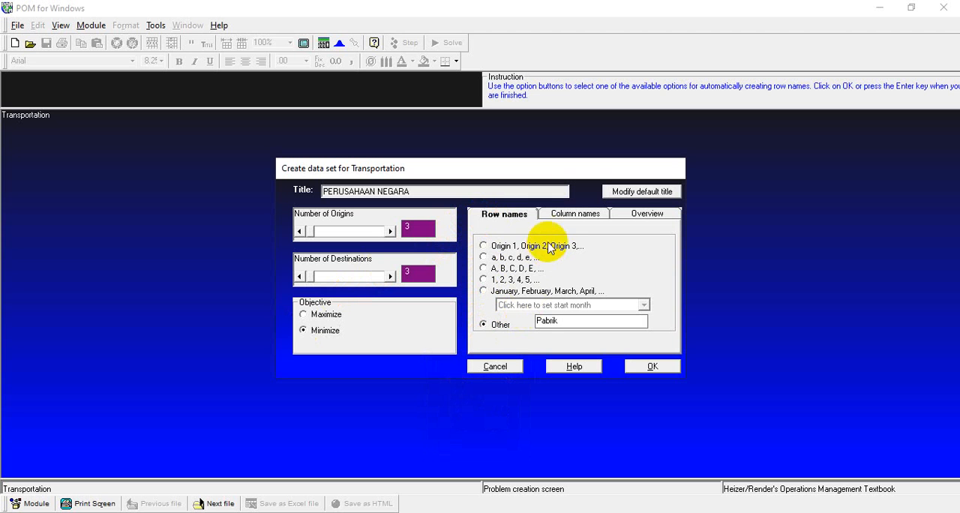
Step: Set the column names to the custom name Pasar and create the data table
{"action": "left_click", "coordinate": [559, 215]}
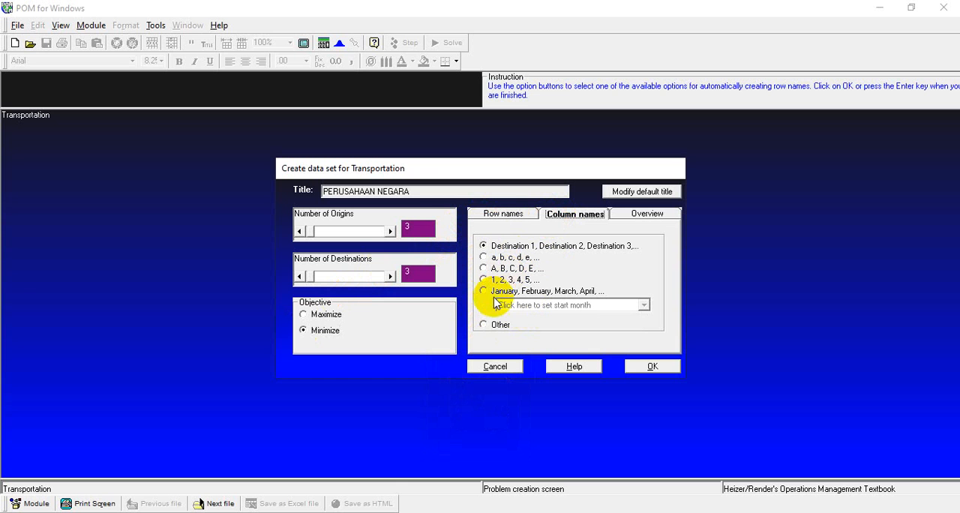
{"action": "left_click", "coordinate": [484, 325]}
{"action": "key", "text": "Caps_Lock"}
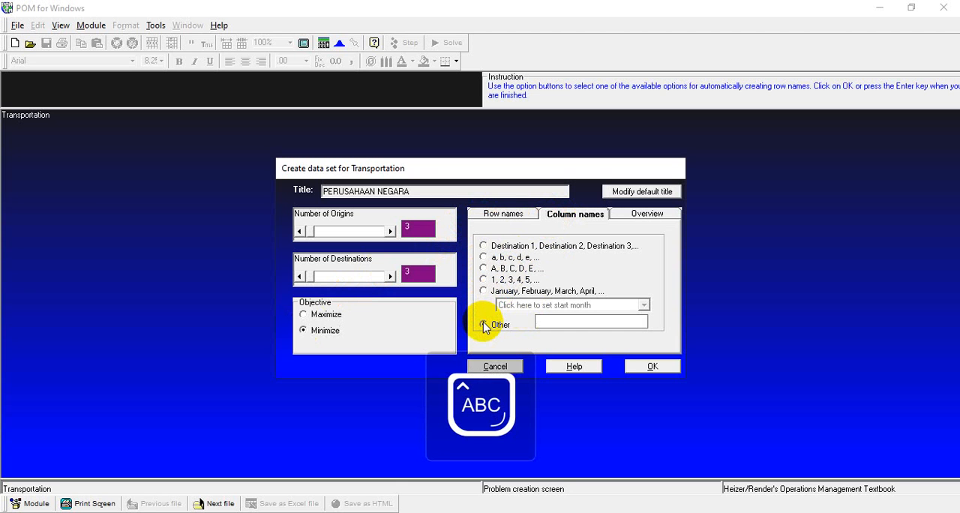
{"action": "type", "text": "P"}
{"action": "key", "text": "Caps_Lock"}
{"action": "type", "text": "asar"}
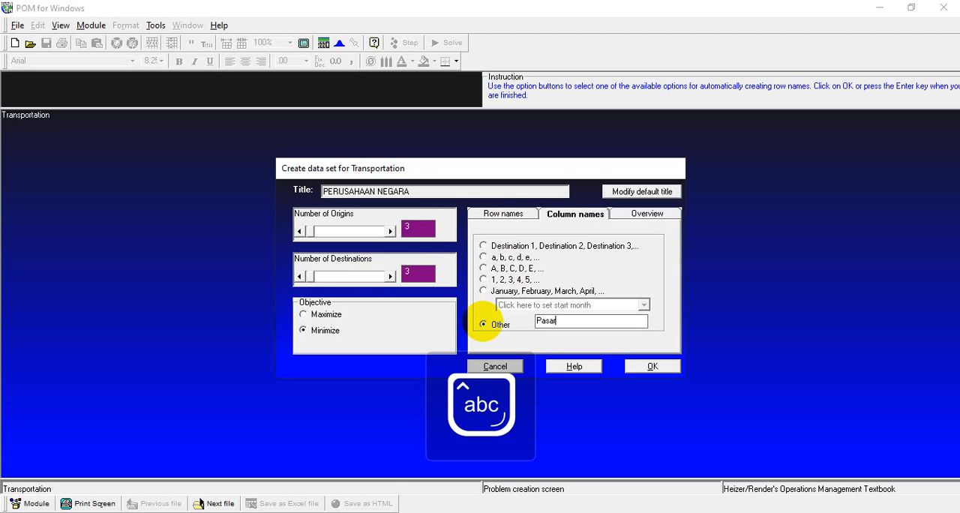
{"action": "left_click", "coordinate": [637, 367]}
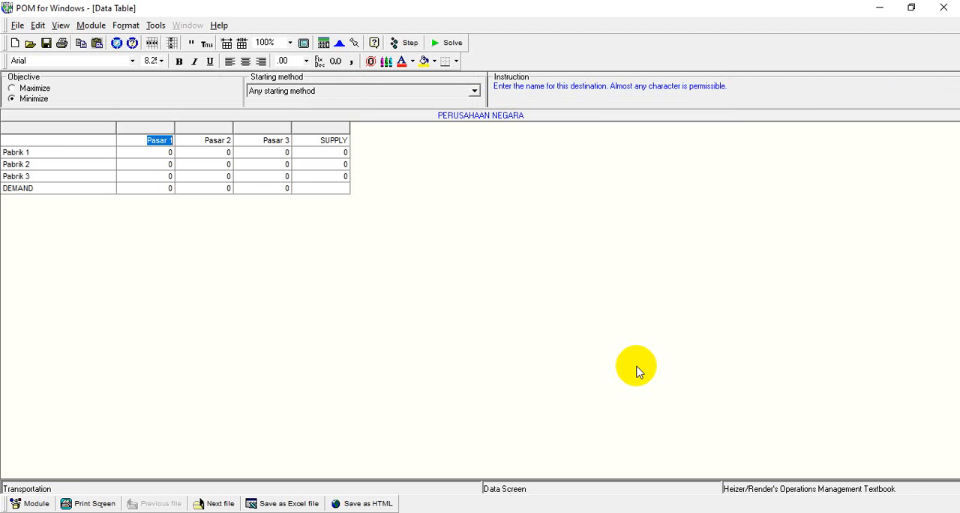
Step: Fill in the Pabrik 1 row with shipping costs 8, 5 and 6 and a supply of 120
{"action": "key", "text": "Down"}
{"action": "type", "text": "8"}
{"action": "key", "text": "Return"}
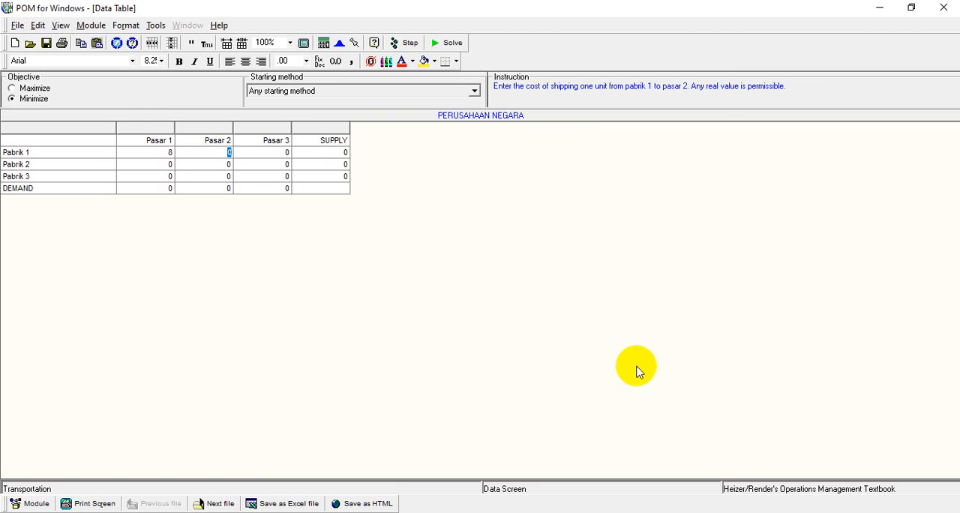
{"action": "type", "text": "5"}
{"action": "key", "text": "Return"}
{"action": "type", "text": "6"}
{"action": "key", "text": "Return"}
{"action": "type", "text": "120"}
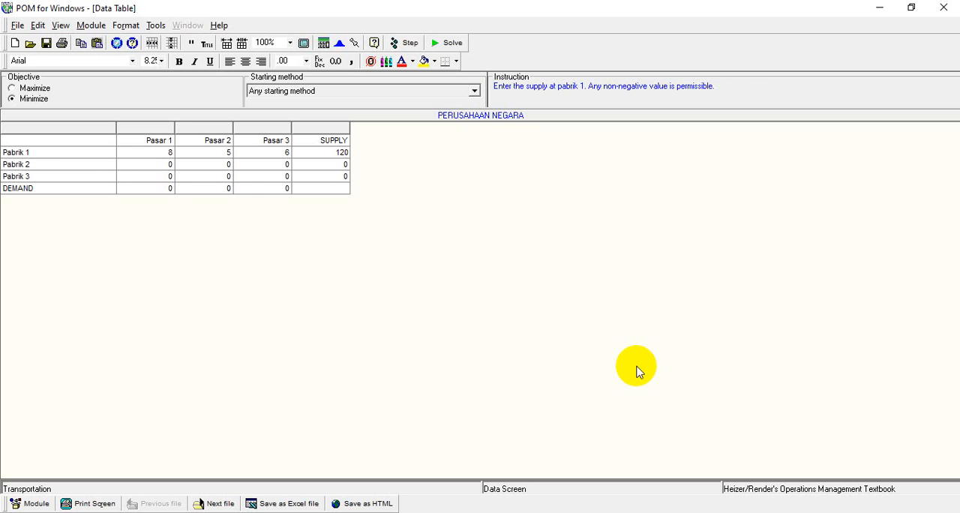
{"action": "key", "text": "Return"}
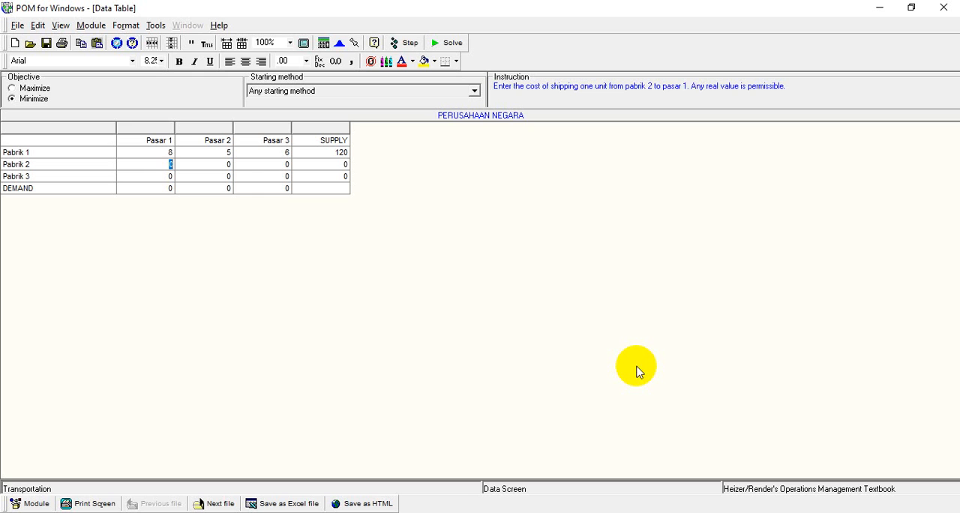
Step: Fill in the Pabrik 2 row with shipping costs 15, 10 and 12 and a supply of 80
{"action": "type", "text": "15"}
{"action": "key", "text": "Return"}
{"action": "type", "text": "10"}
{"action": "key", "text": "Return"}
{"action": "type", "text": "12"}
{"action": "key", "text": "Return"}
{"action": "type", "text": "80"}
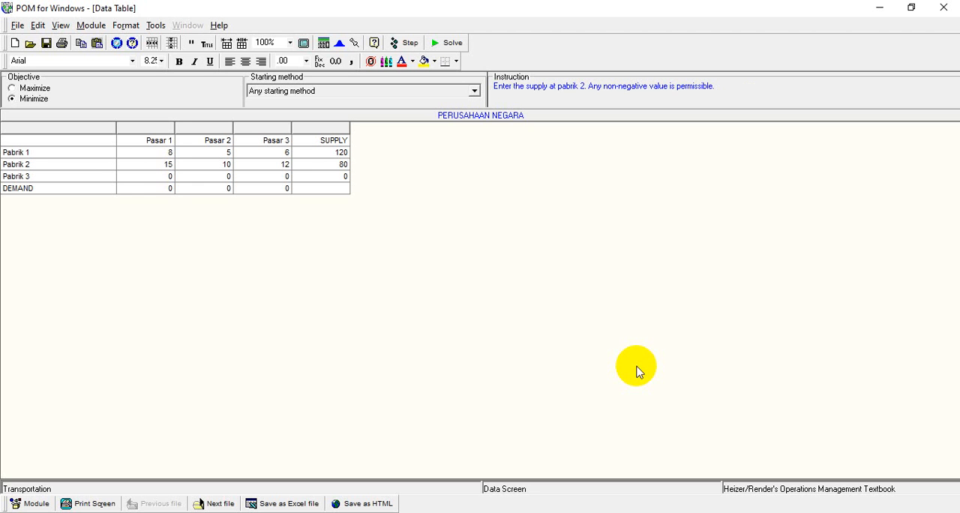
{"action": "key", "text": "Return"}
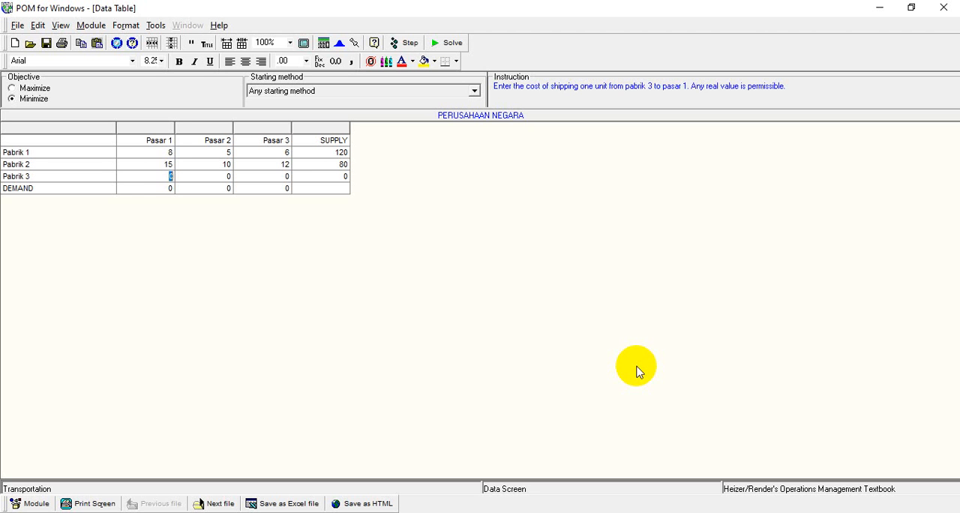
Step: Fill in the Pabrik 3 row with shipping costs 3, 9 and 10 and a supply of 80
{"action": "type", "text": "3"}
{"action": "key", "text": "Return"}
{"action": "type", "text": "9"}
{"action": "key", "text": "Return"}
{"action": "type", "text": "10"}
{"action": "key", "text": "Return"}
{"action": "type", "text": "80"}
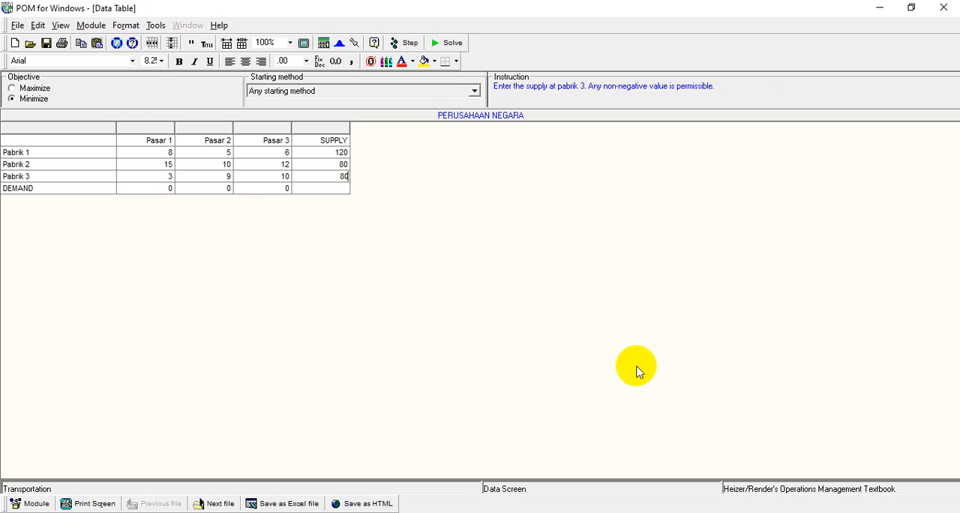
{"action": "key", "text": "Return"}
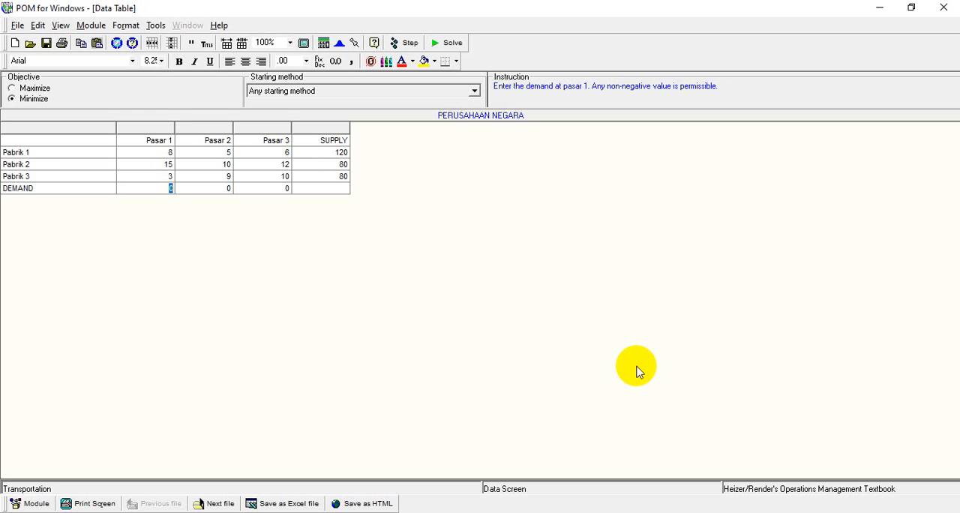
Step: Enter demands of 150, 70 and 60 for Pasar 1, Pasar 2 and Pasar 3
{"action": "type", "text": "150"}
{"action": "key", "text": "Return"}
{"action": "type", "text": "70"}
{"action": "key", "text": "Return"}
{"action": "type", "text": "60"}
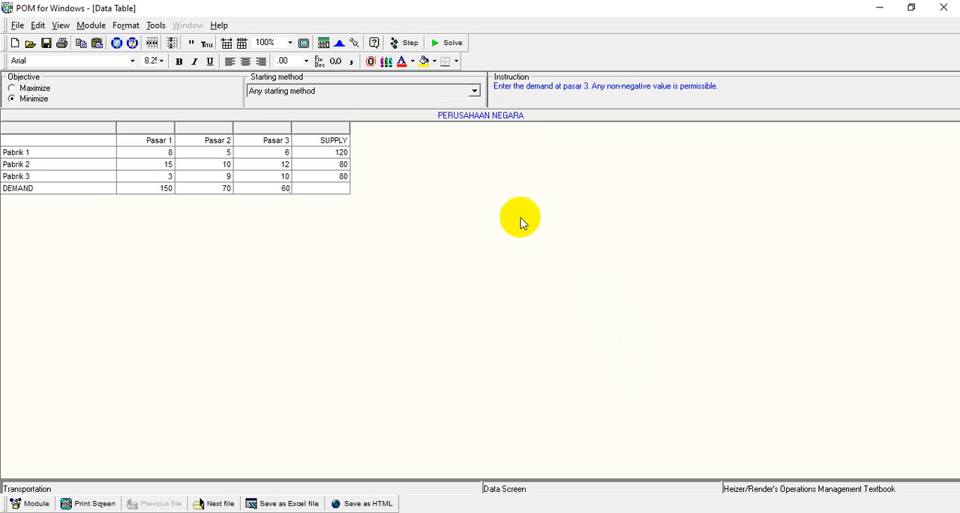
Step: Choose Vogel's Approximation Method as the starting method and solve the transportation problem
{"action": "left_click", "coordinate": [475, 92]}
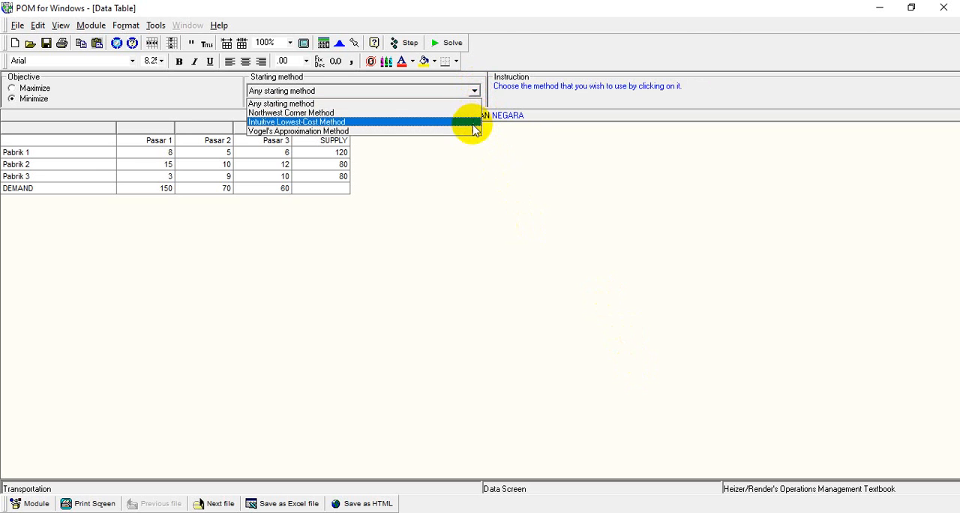
{"action": "left_click", "coordinate": [473, 131]}
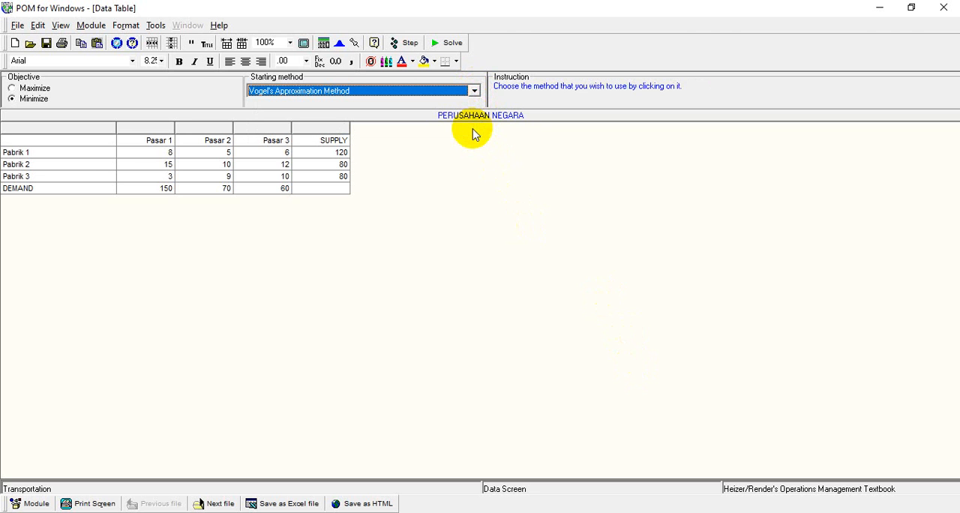
{"action": "left_click", "coordinate": [452, 45]}
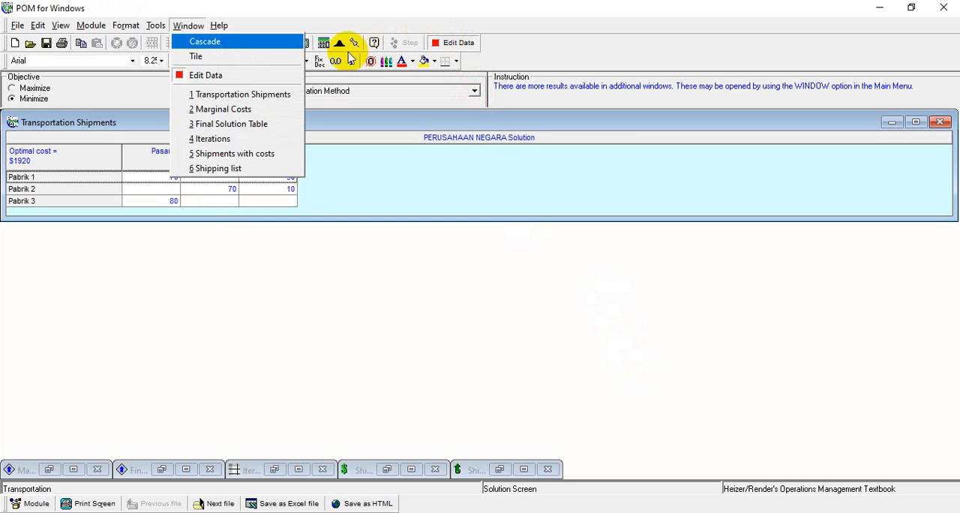
Step: Tile all the solution windows and review the Iterations and Shipping list results
{"action": "left_click", "coordinate": [293, 56]}
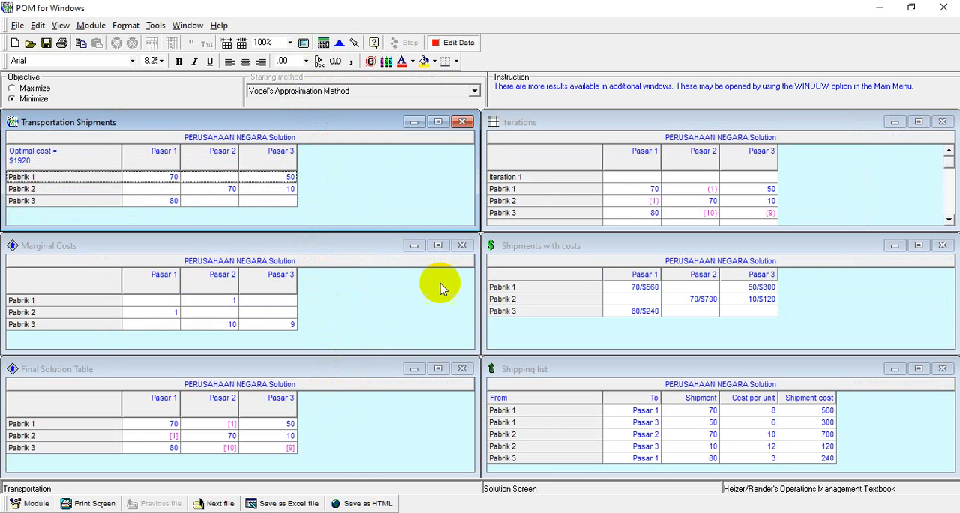
{"action": "left_click", "coordinate": [559, 193]}
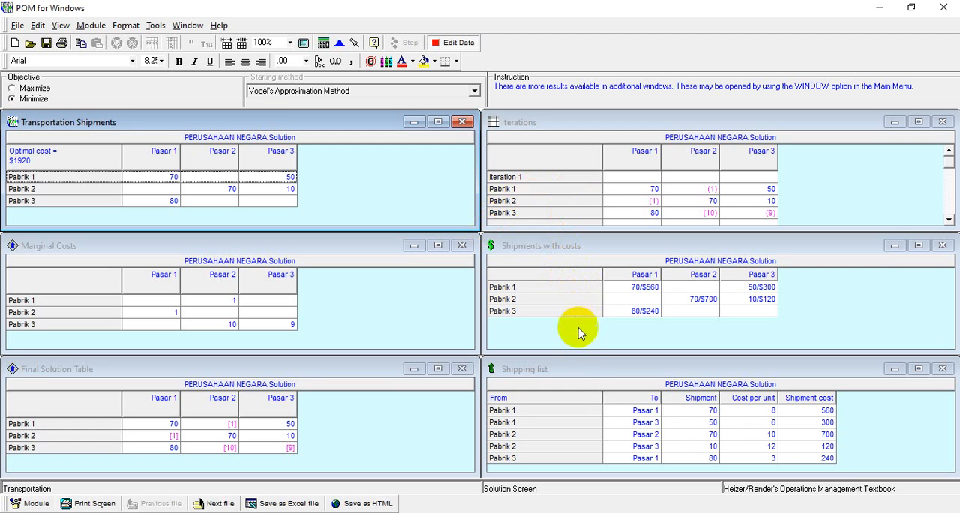
{"action": "left_click", "coordinate": [587, 406]}
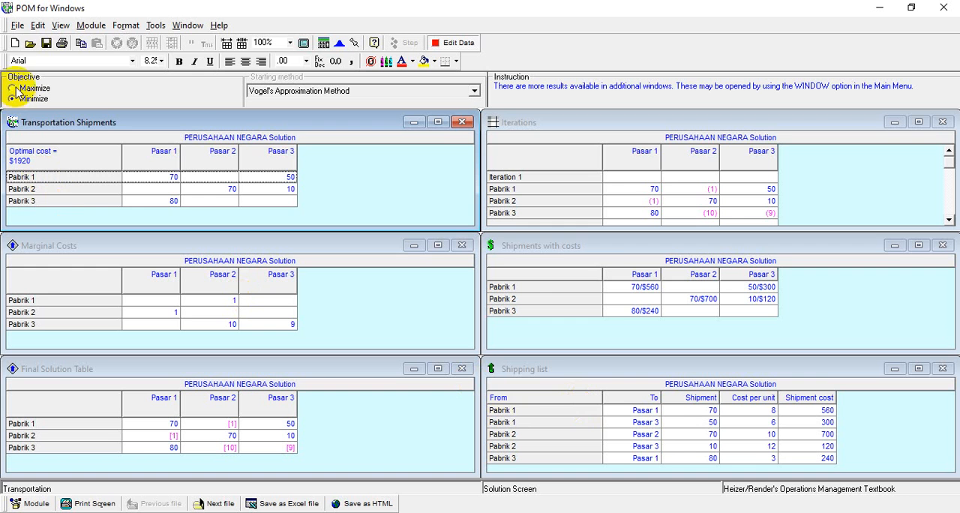
Step: Start saving the problem as a new file and open the Tugas APLIKOM 7 folder within Documents as its destination
{"action": "left_click", "coordinate": [16, 25]}
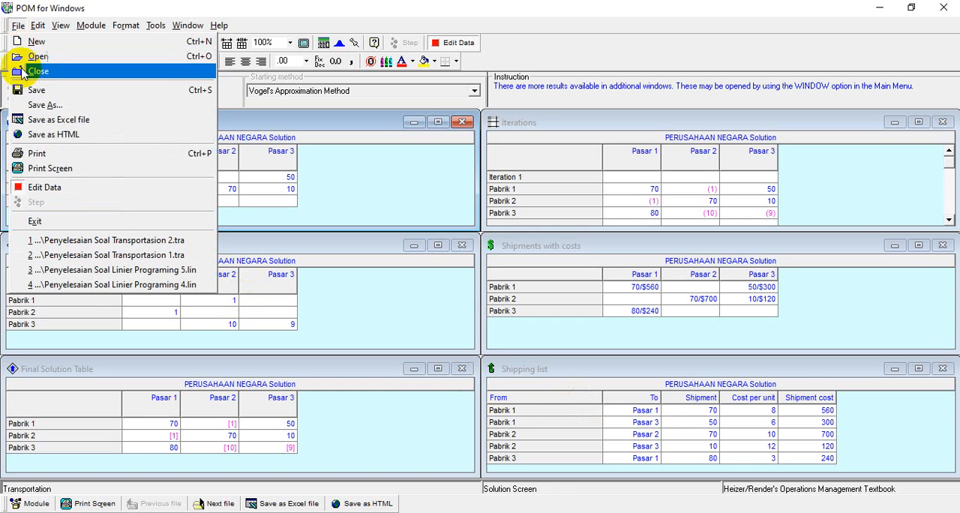
{"action": "left_click", "coordinate": [28, 107]}
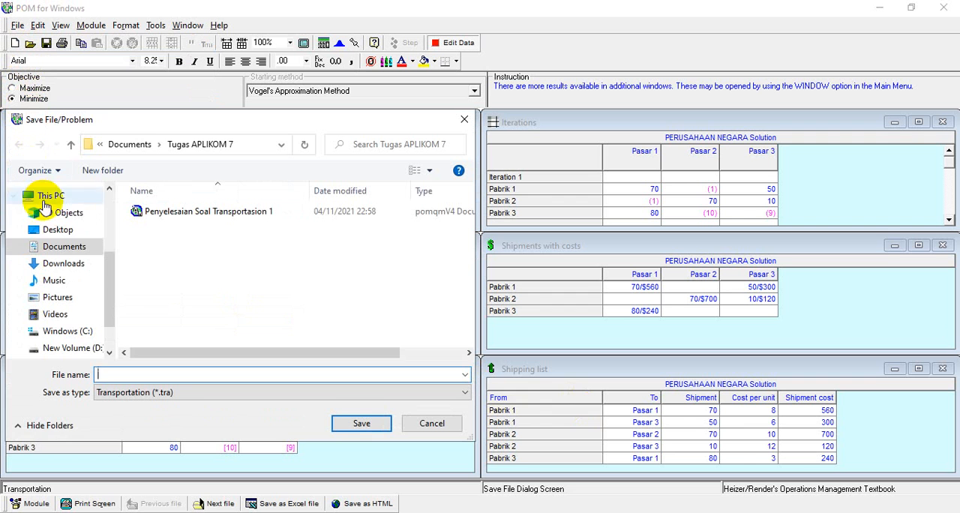
{"action": "left_click", "coordinate": [49, 247]}
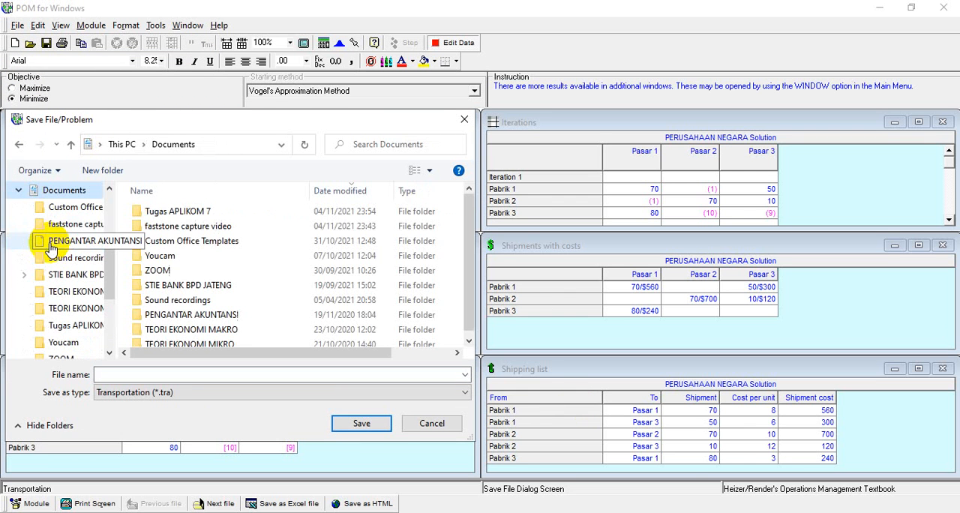
{"action": "double_click", "coordinate": [150, 212]}
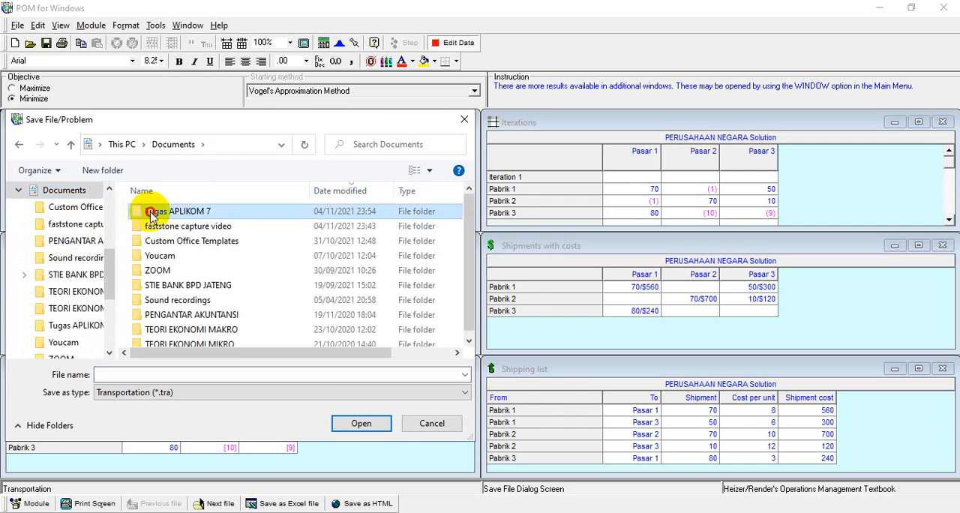
Step: Save the transportation file under the name Penyelesaian Soal Transportasion 2 and minimize the open windows to the desktop
{"action": "left_click", "coordinate": [136, 369]}
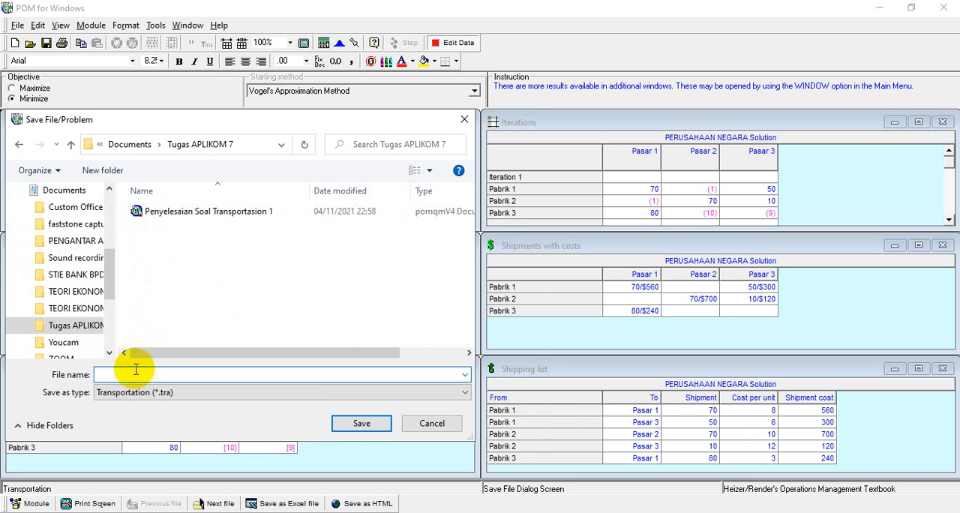
{"action": "type", "text": "Penye"}
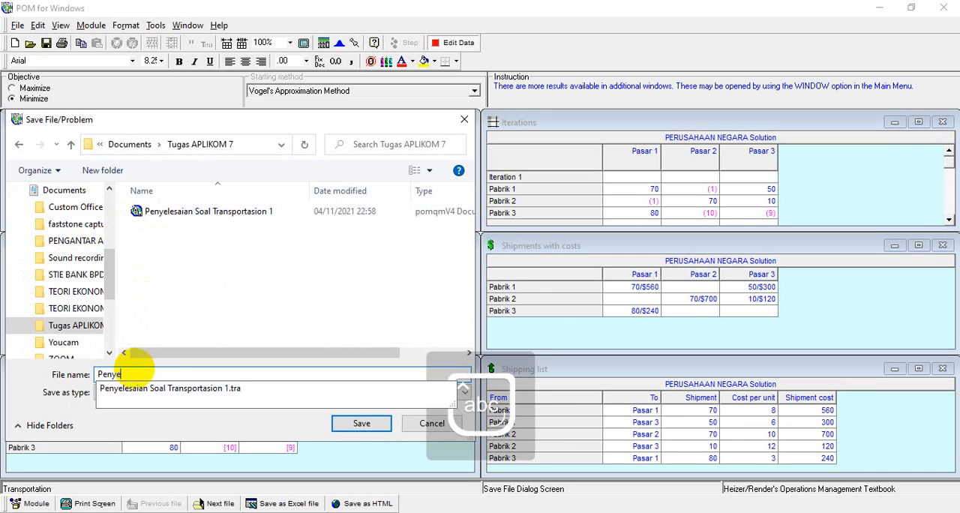
{"action": "type", "text": "lesaian "}
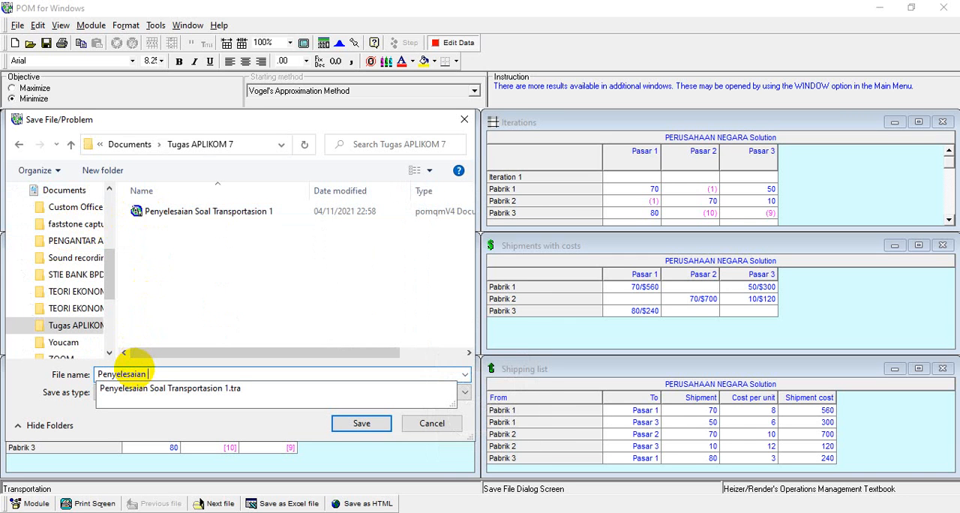
{"action": "type", "text": "Soal "}
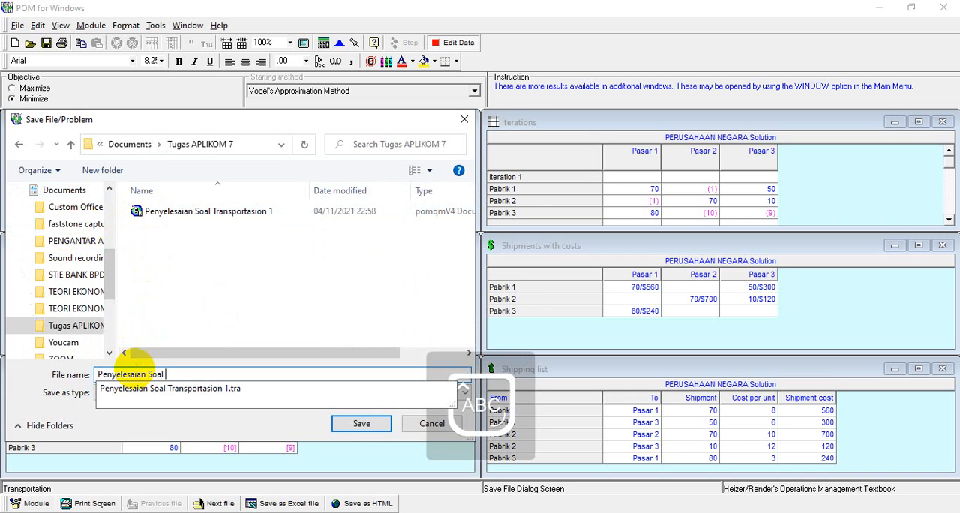
{"action": "type", "text": "T"}
{"action": "key", "text": "Caps_Lock"}
{"action": "type", "text": "rans"}
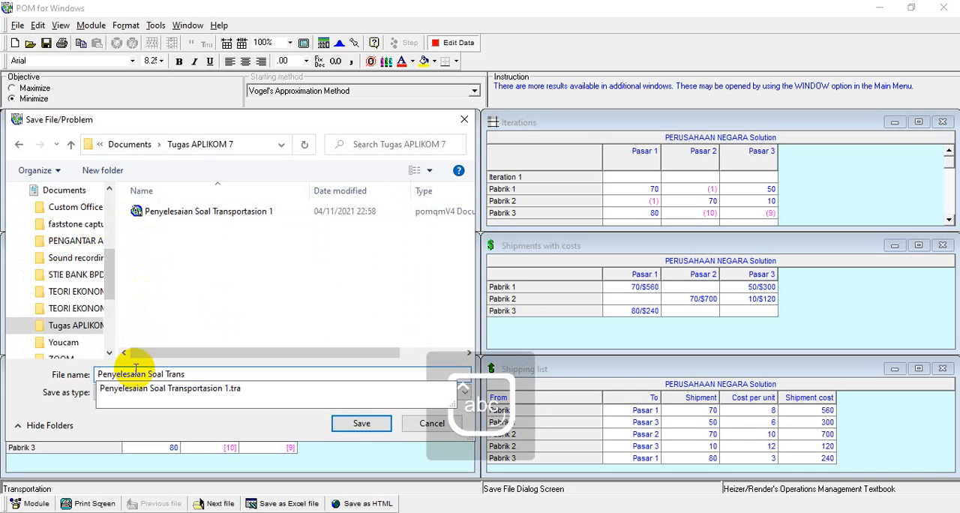
{"action": "type", "text": "portasio"}
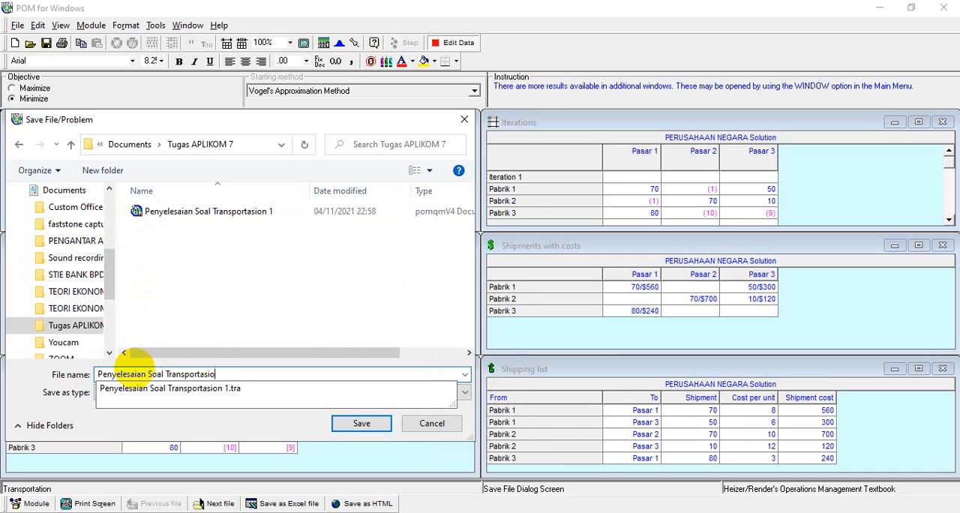
{"action": "type", "text": "n 2"}
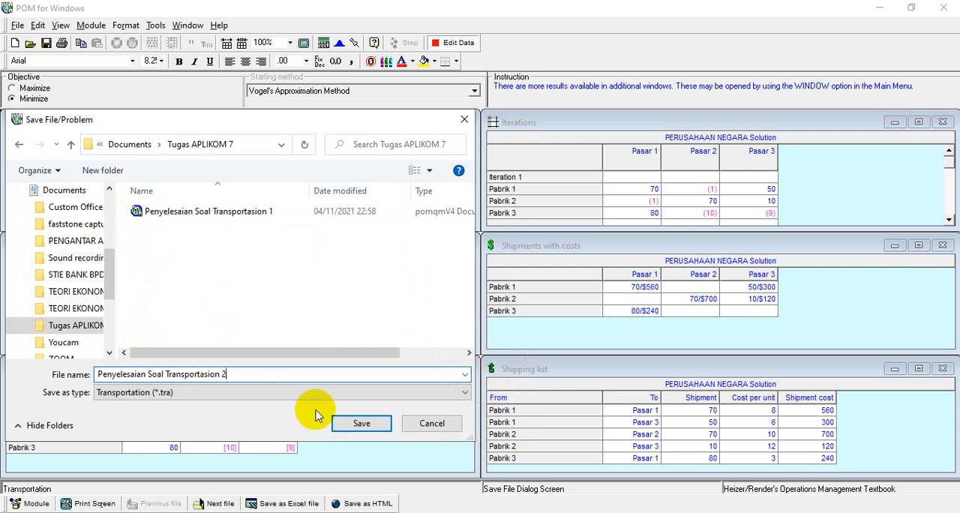
{"action": "left_click", "coordinate": [344, 423]}
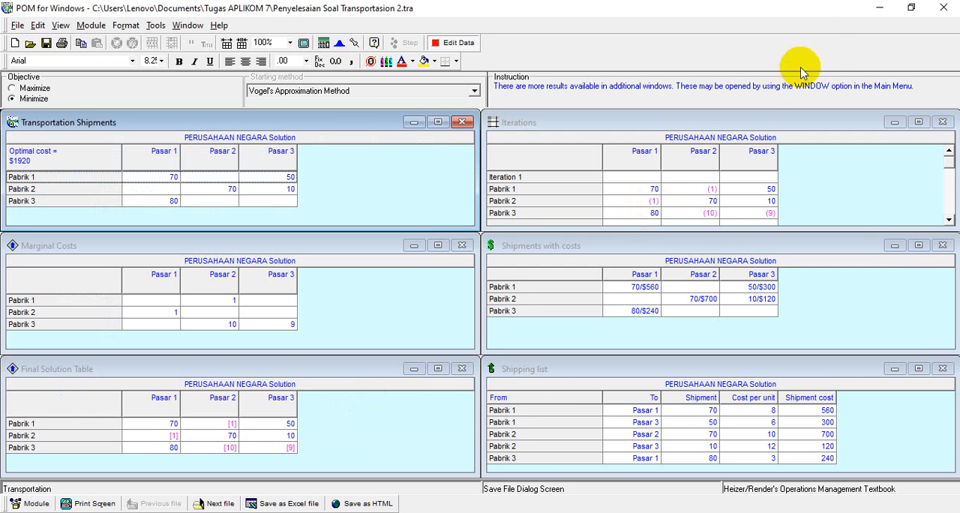
{"action": "left_click", "coordinate": [879, 8]}
{"action": "left_click", "coordinate": [878, 9]}
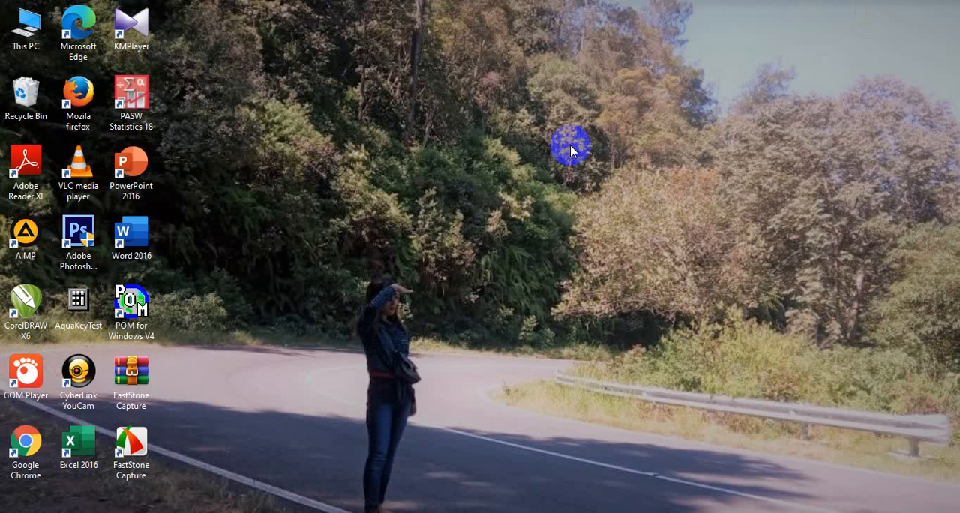